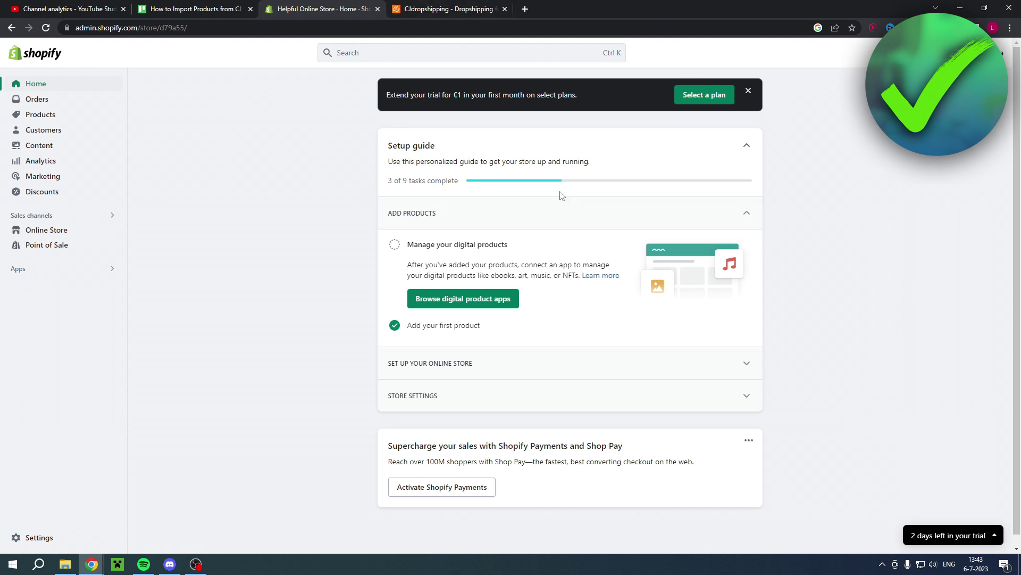
# Switch to CJdropshipping and open the Shopify page under Store Authorization in My CJ.
pyautogui.click(415, 6)
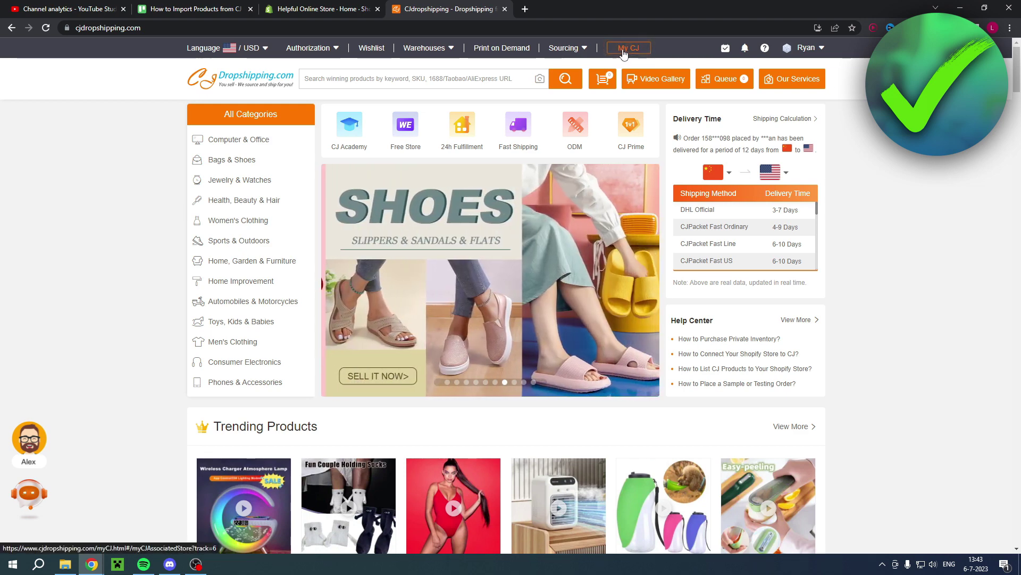
pyautogui.click(625, 48)
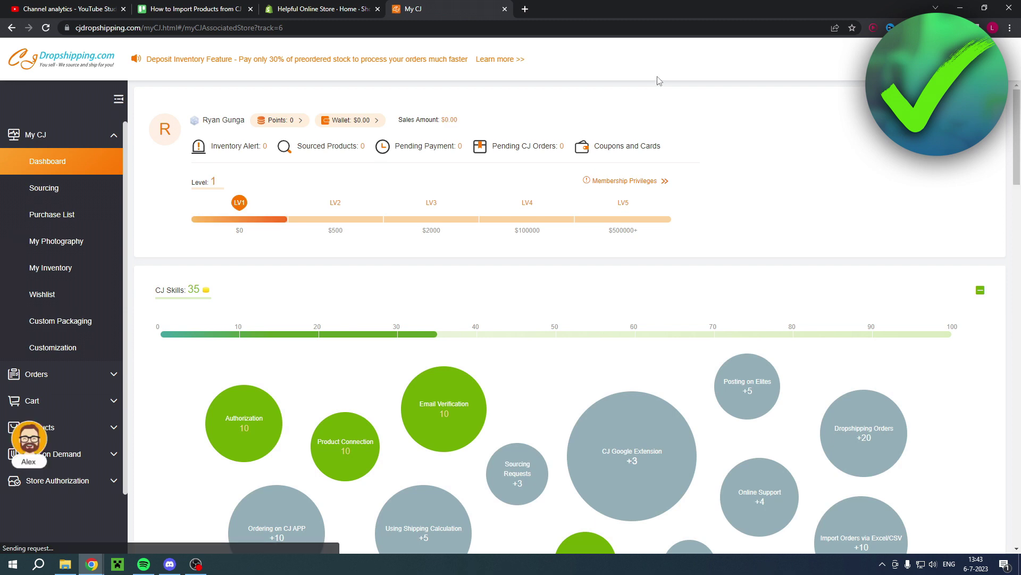
pyautogui.scroll(-1, 44, 202)
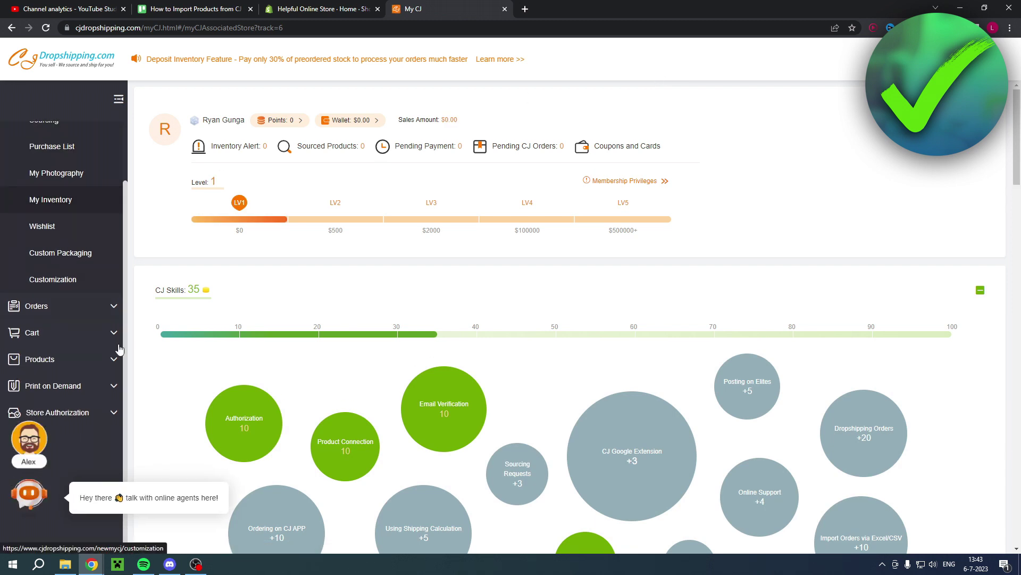
pyautogui.click(95, 415)
pyautogui.scroll(-2, 95, 419)
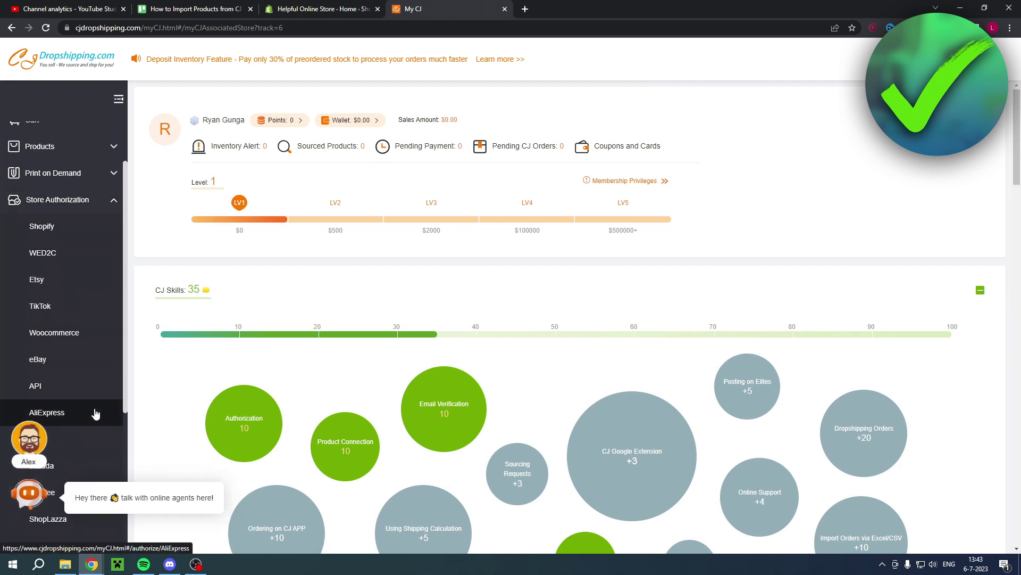
pyautogui.click(48, 228)
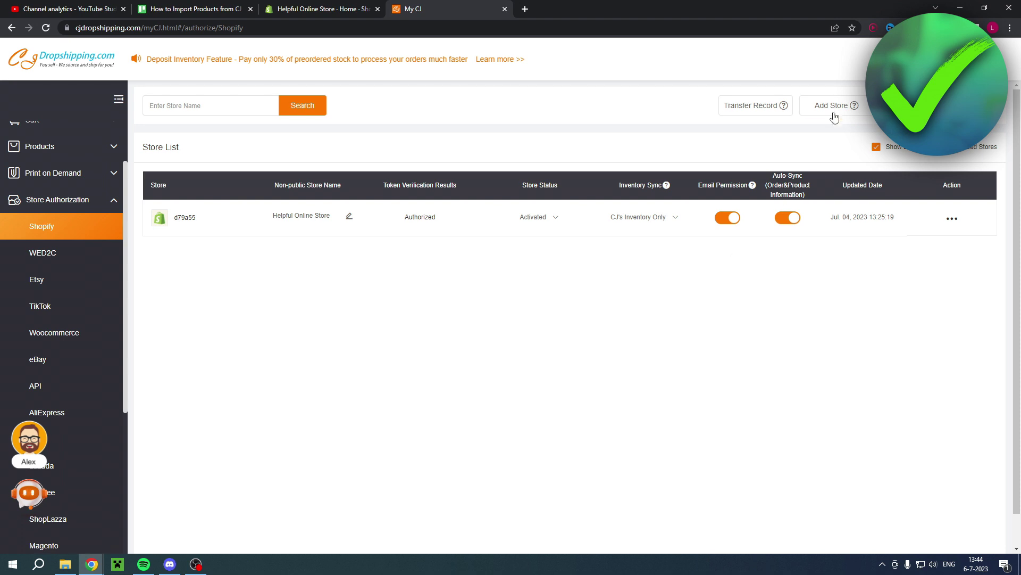
# Start authorizing an additional Shopify store and open the CJdropshipping app from its Shopify App Store listing.
pyautogui.click(834, 106)
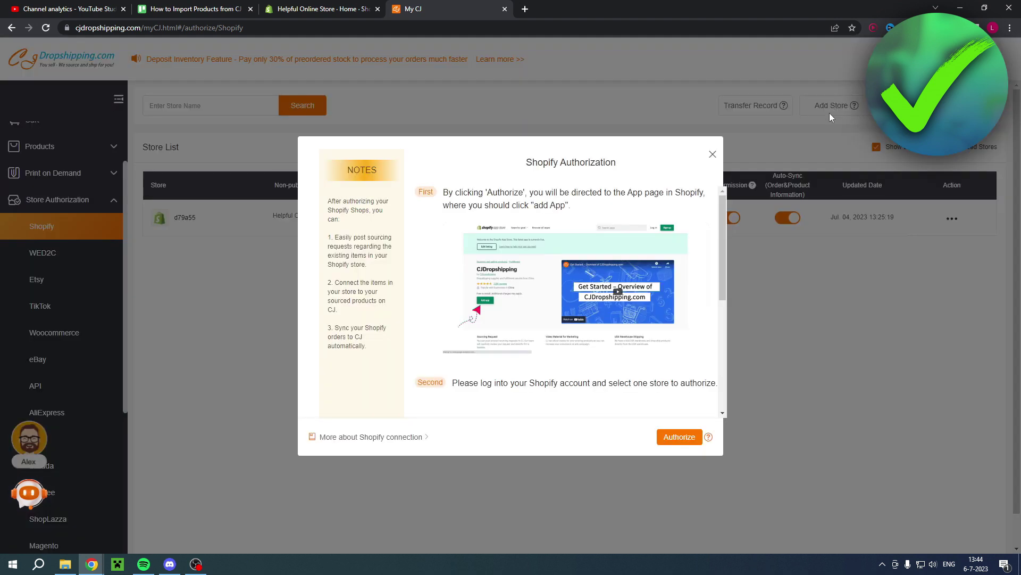
pyautogui.click(680, 437)
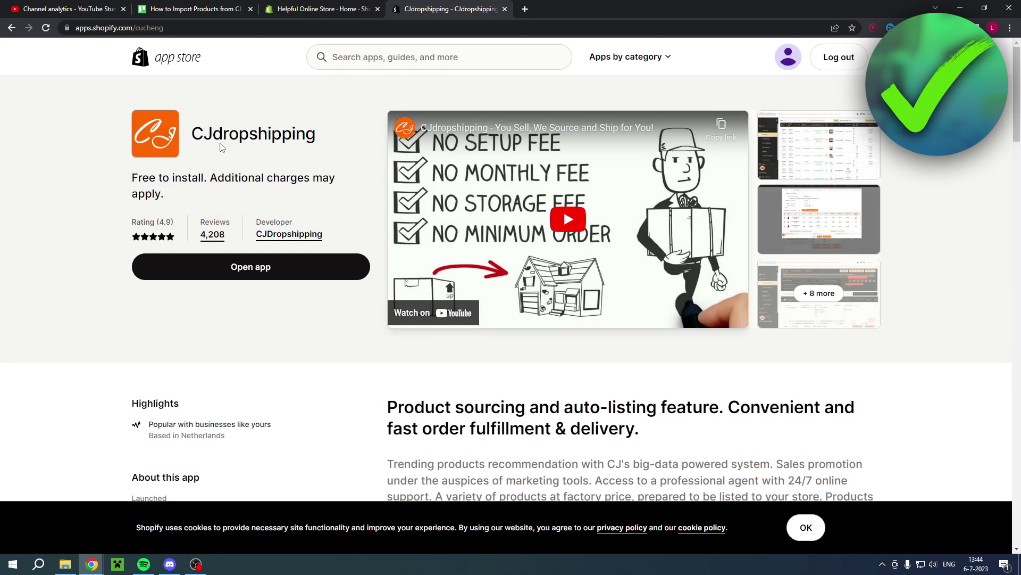
pyautogui.click(248, 272)
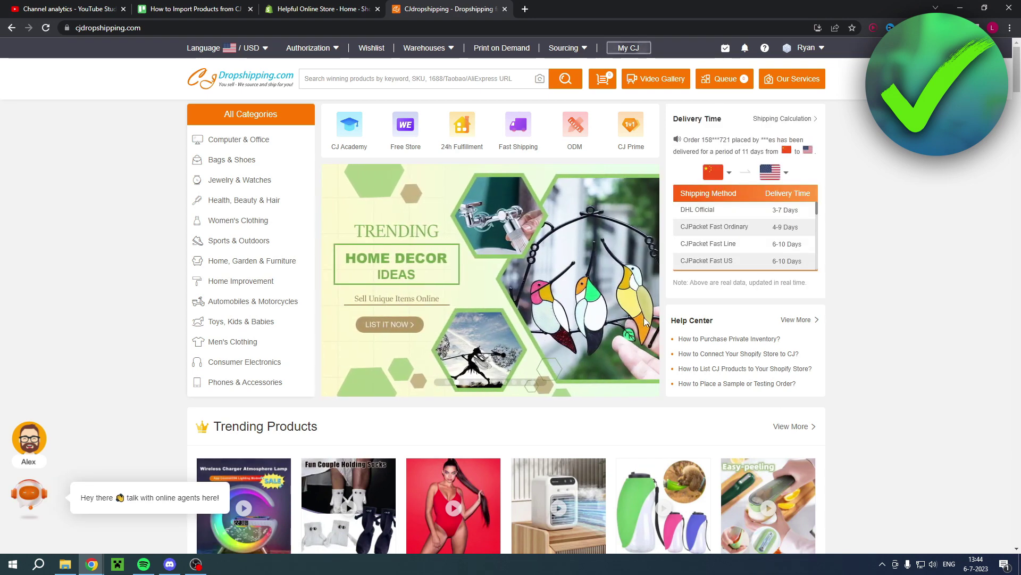
# Check the Shopify admin, return to CJdropshipping and browse the Alarm & Sensor category under Security & Protection.
pyautogui.click(322, 9)
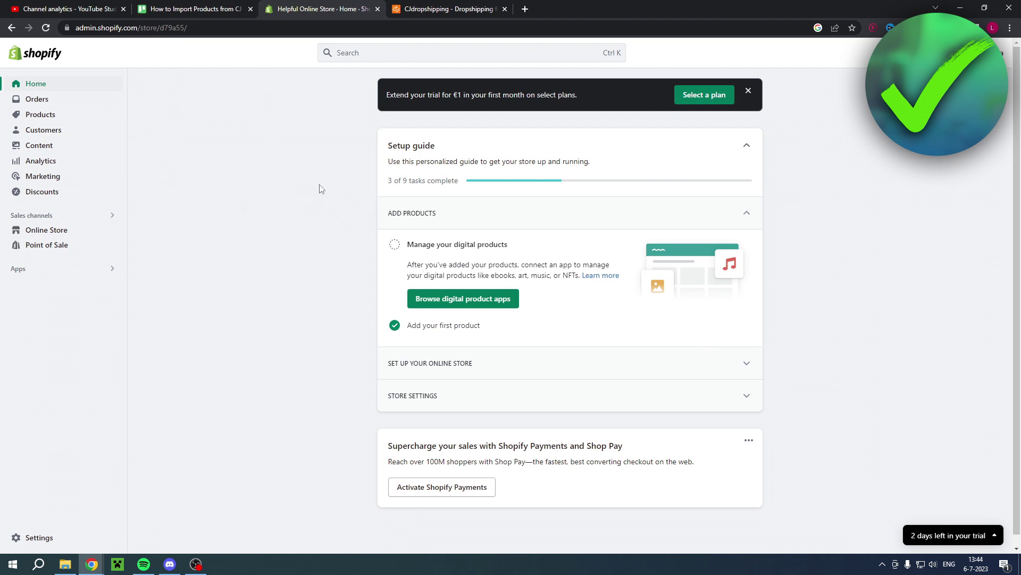
pyautogui.click(412, 10)
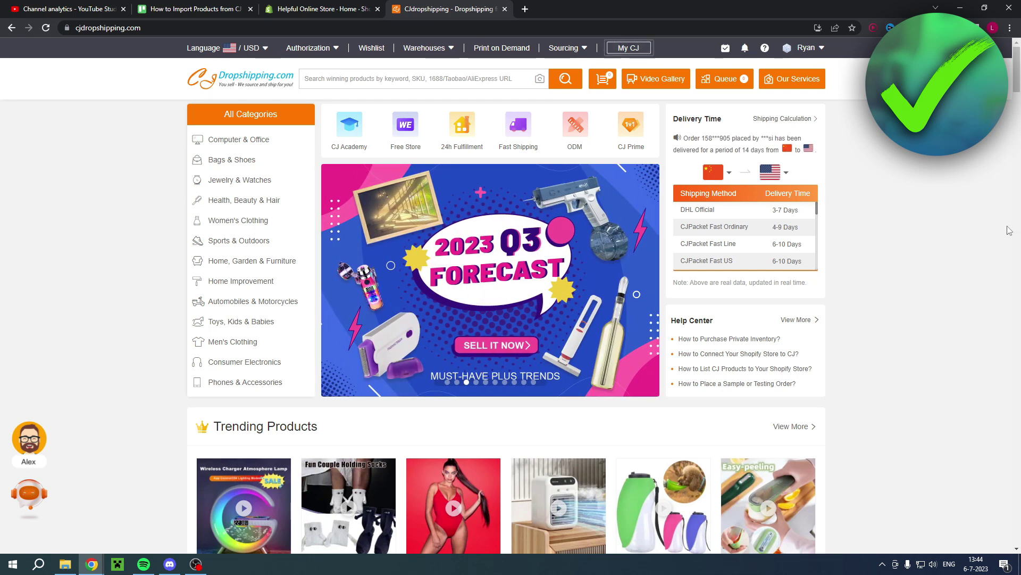
pyautogui.moveTo(241, 141)
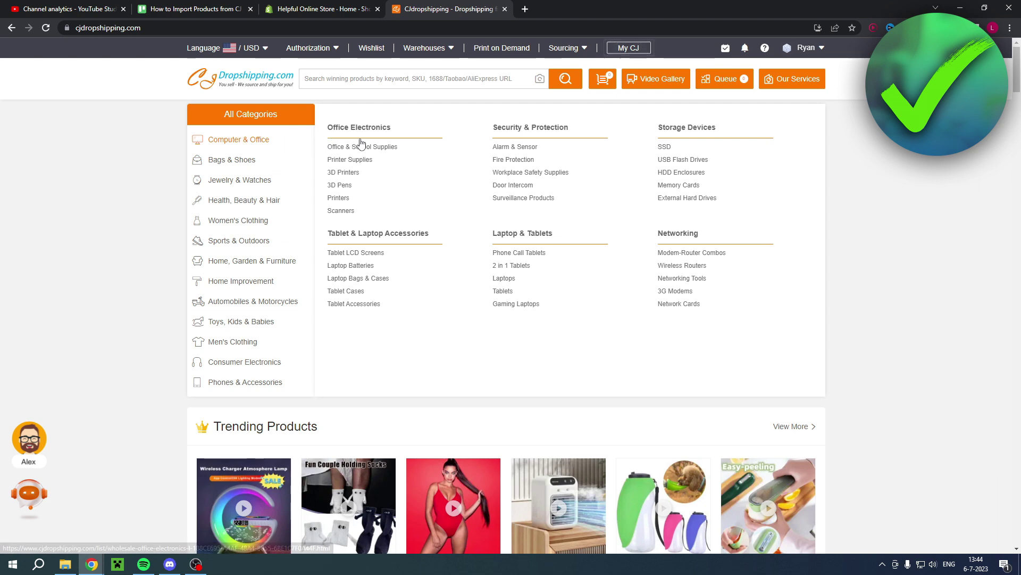
pyautogui.click(498, 151)
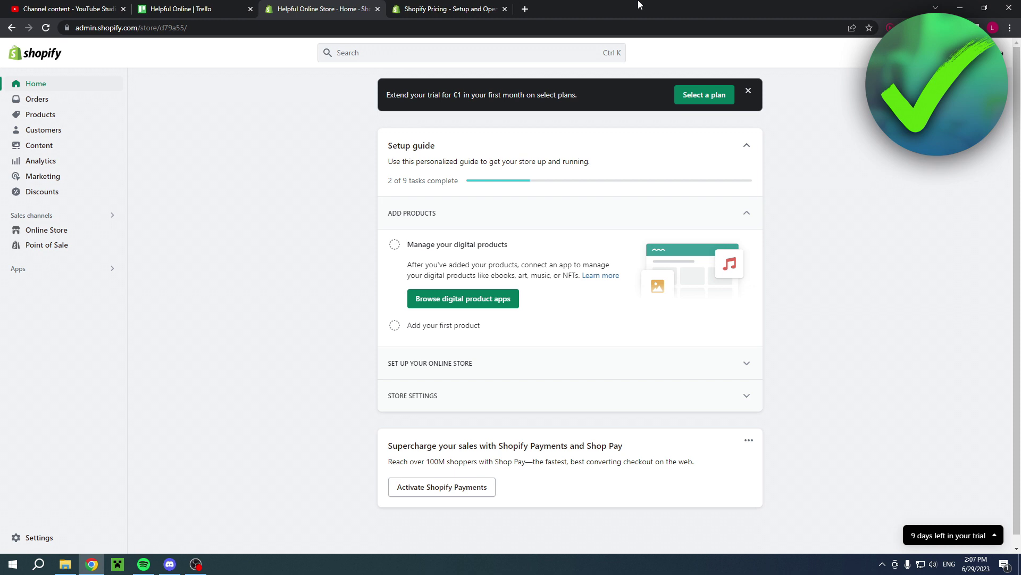
# Read the free trial and introductory monthly offer on the Shopify pricing page.
pyautogui.click(468, 8)
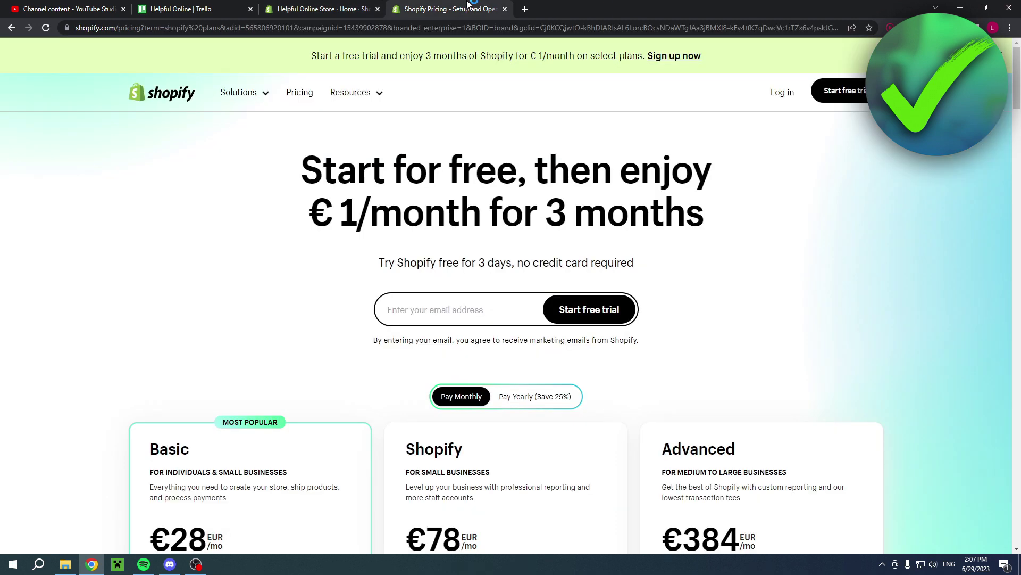
pyautogui.moveTo(301, 170); pyautogui.dragTo(712, 171)
pyautogui.moveTo(311, 212); pyautogui.dragTo(719, 215)
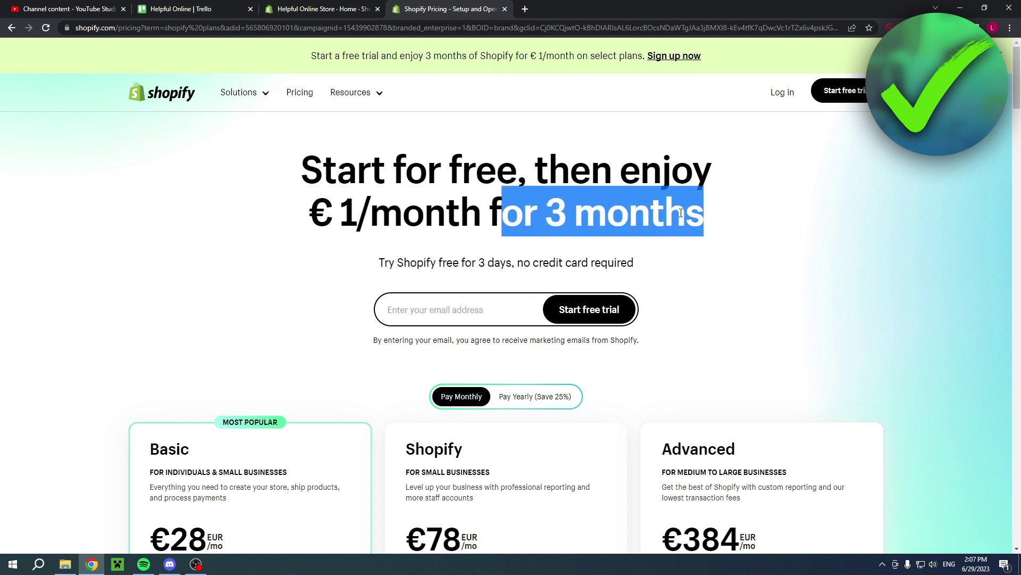
pyautogui.moveTo(385, 263); pyautogui.dragTo(496, 261)
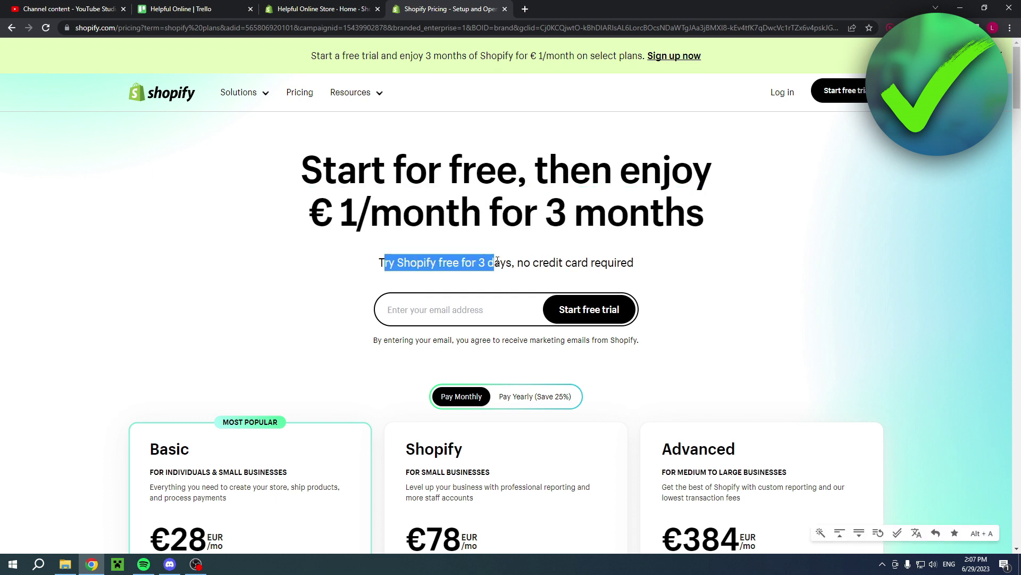
pyautogui.click(692, 249)
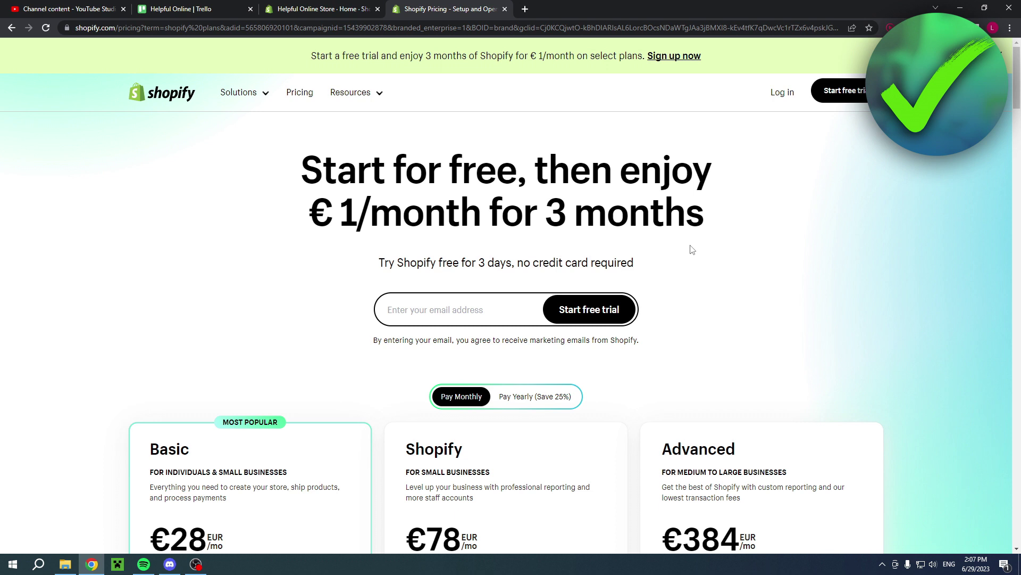
pyautogui.moveTo(319, 196); pyautogui.dragTo(482, 213)
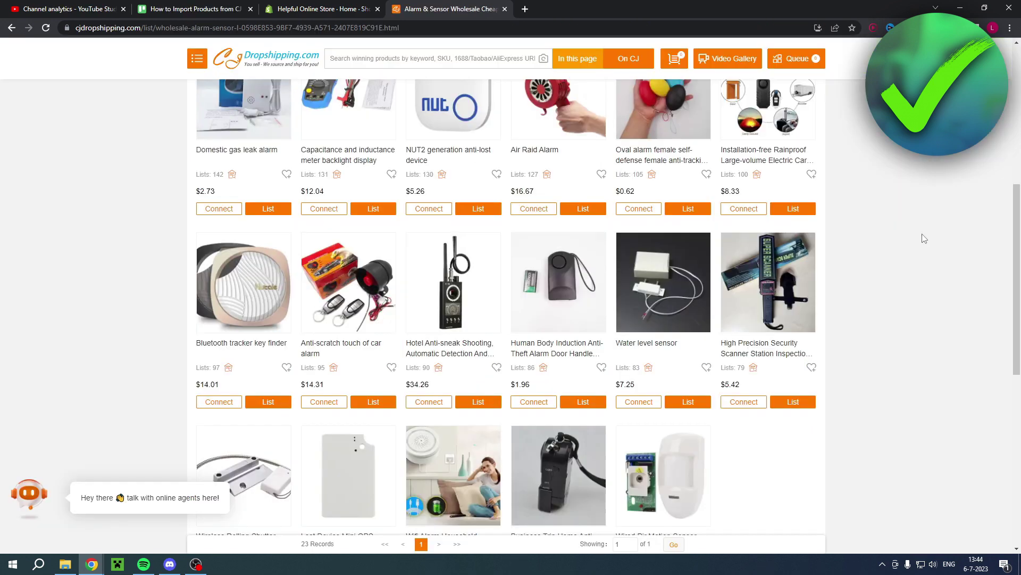
# Look through the products in the Alarm & Sensor category.
pyautogui.scroll(-3, 924, 239)
pyautogui.scroll(-3, 924, 239)
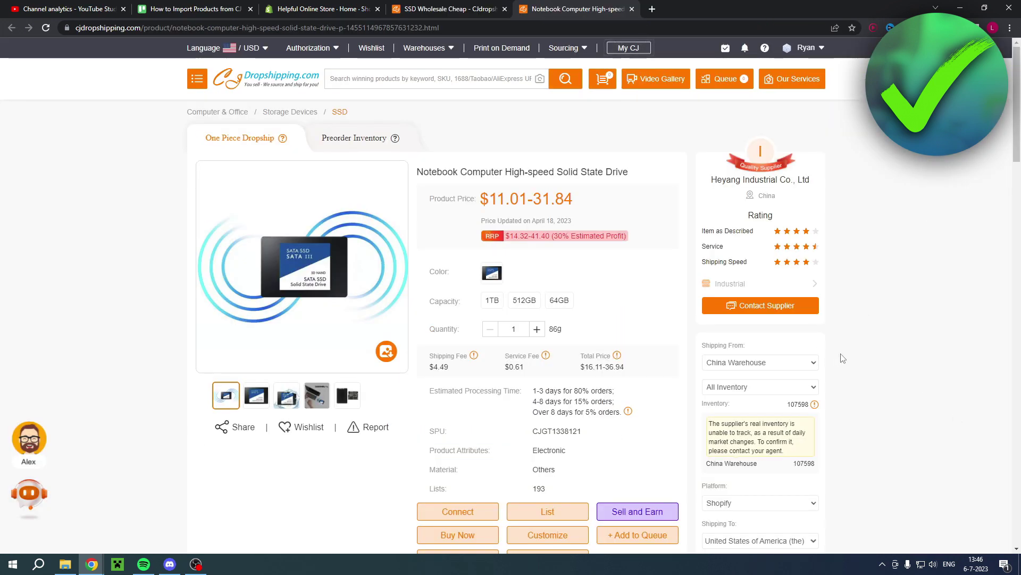
# Compare shipping costs and delivery times for the Notebook Computer High-speed Solid State Drive and select CJPacket Fast Line as its shipping method.
pyautogui.scroll(-3, 902, 362)
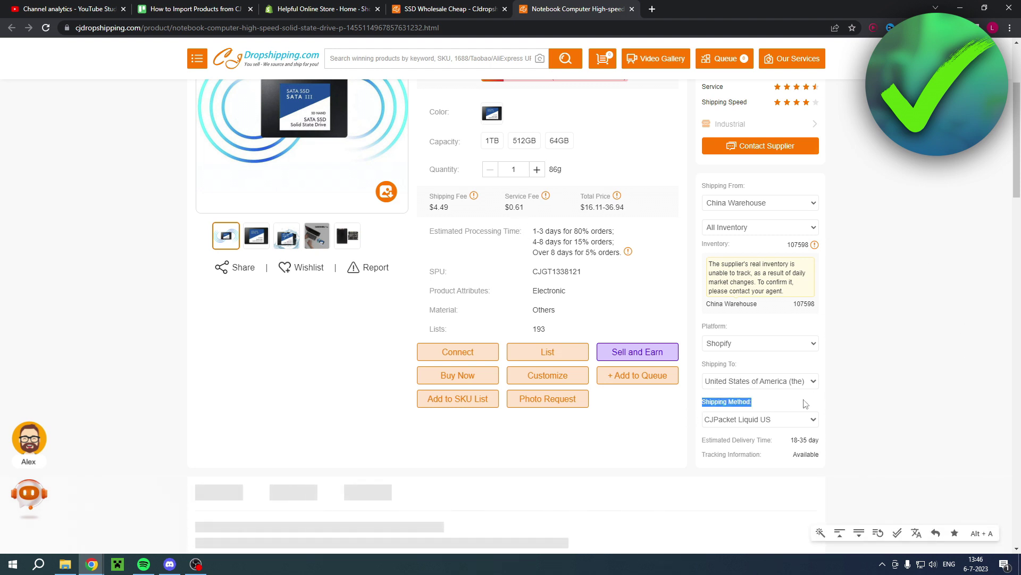
pyautogui.moveTo(791, 439); pyautogui.dragTo(810, 439)
pyautogui.click(844, 443)
pyautogui.click(807, 423)
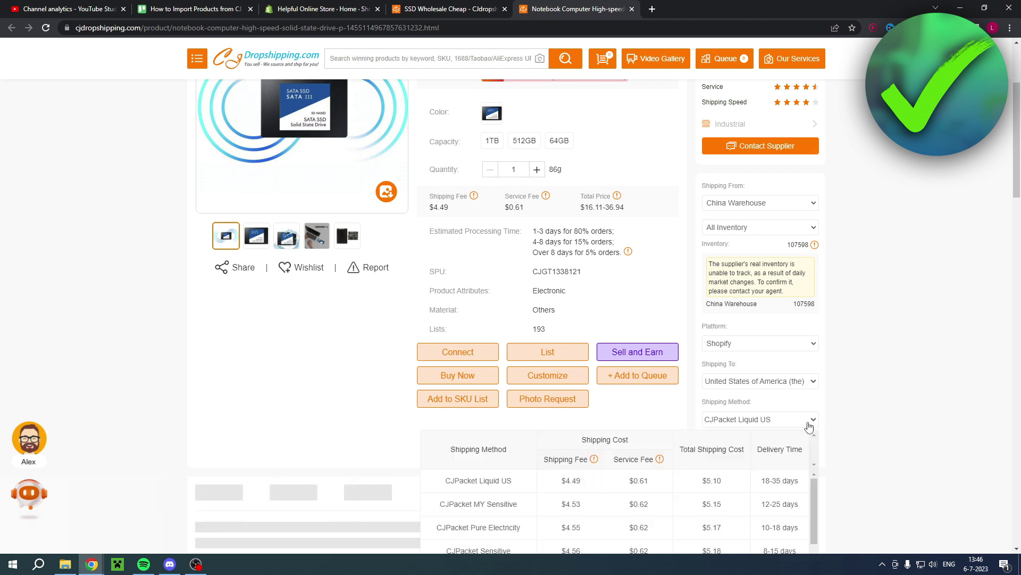
pyautogui.scroll(-2, 845, 421)
pyautogui.moveTo(683, 343); pyautogui.dragTo(738, 346)
pyautogui.moveTo(777, 319)
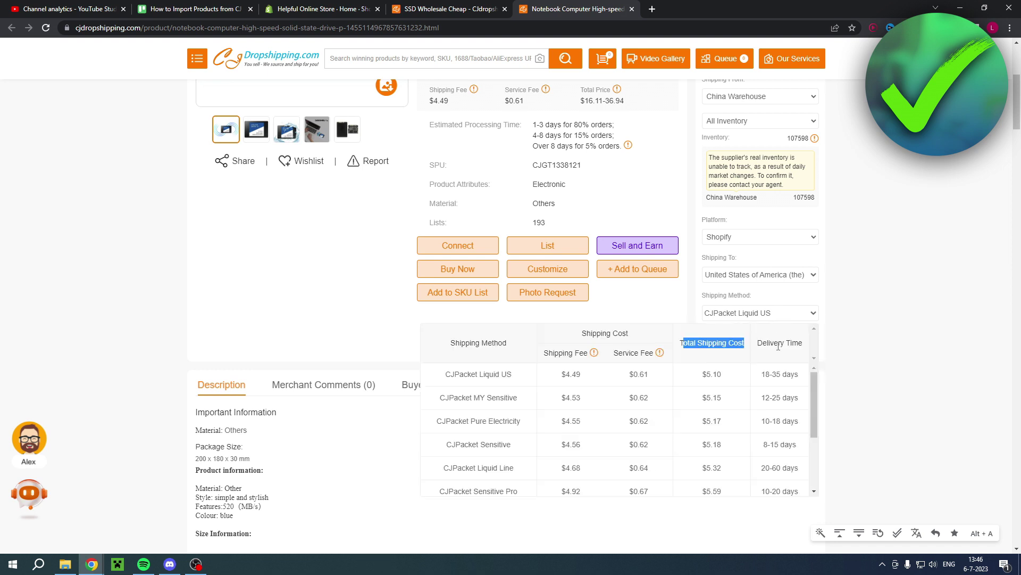
pyautogui.click(761, 349)
pyautogui.scroll(-3, 733, 395)
pyautogui.scroll(-1, 736, 396)
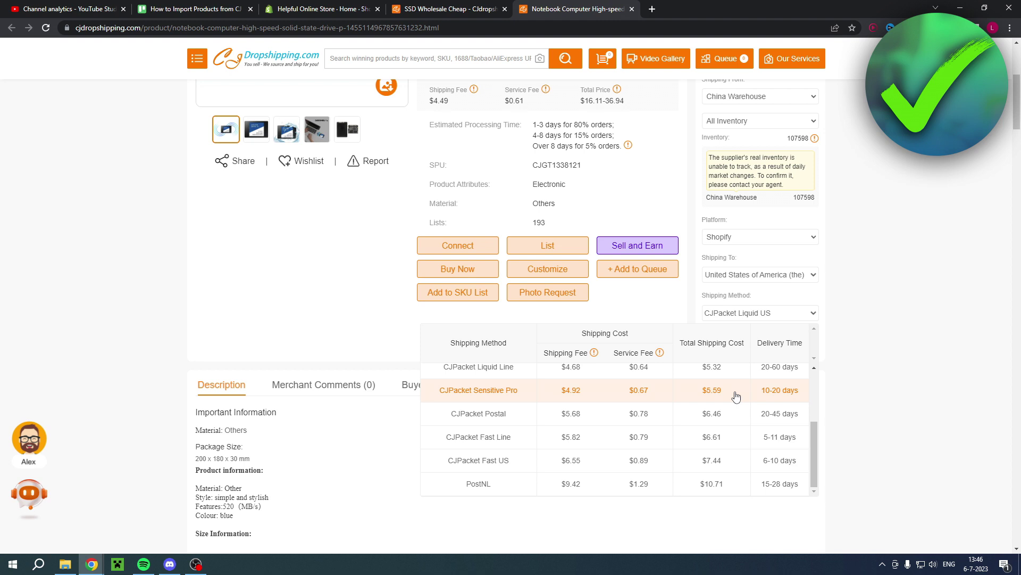
pyautogui.scroll(-1, 735, 396)
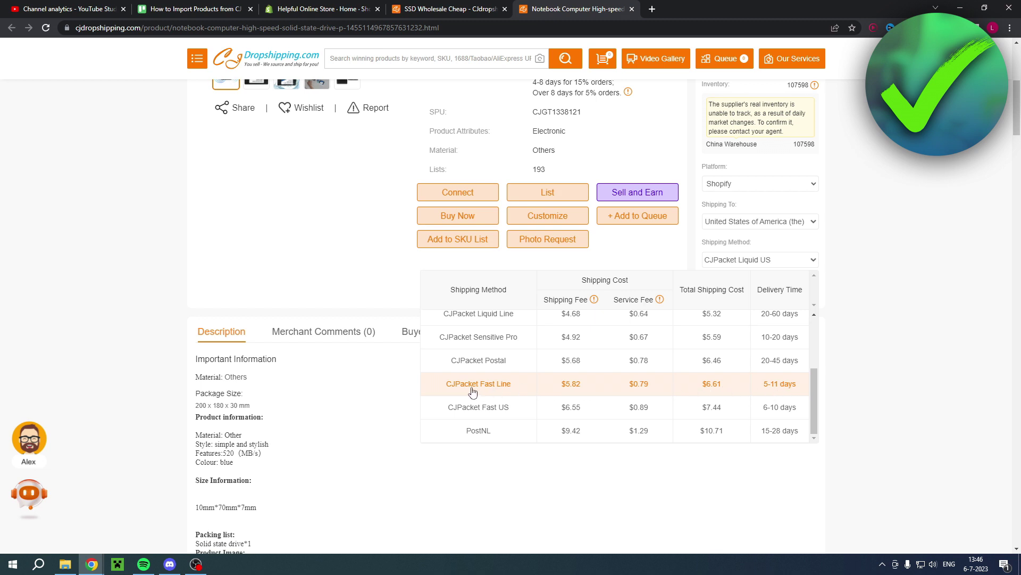
pyautogui.moveTo(444, 390); pyautogui.dragTo(514, 390)
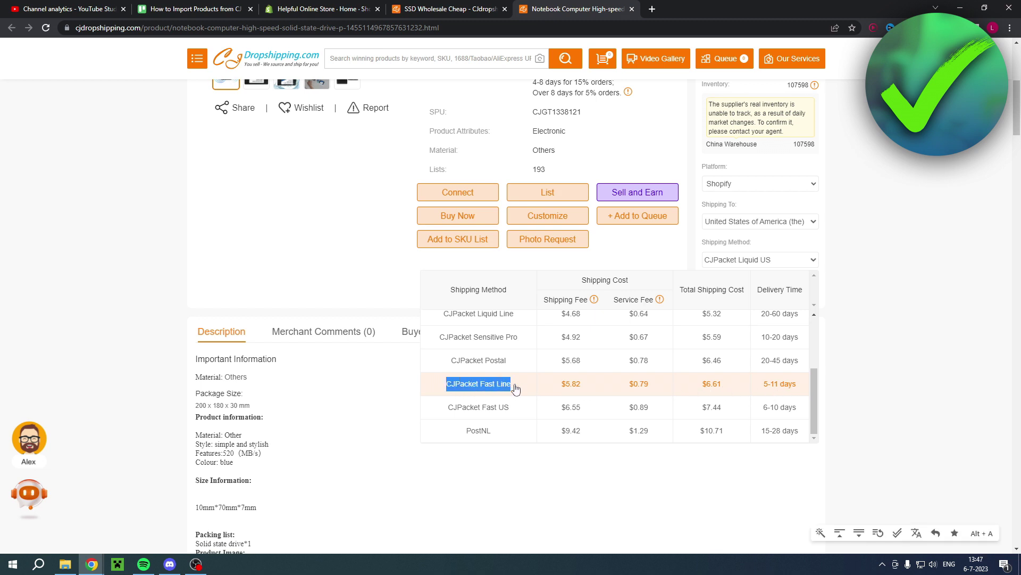
pyautogui.click(515, 389)
# Start listing the solid state drive and choose the Shopify store d79a55 as the destination store.
pyautogui.scroll(4, 563, 401)
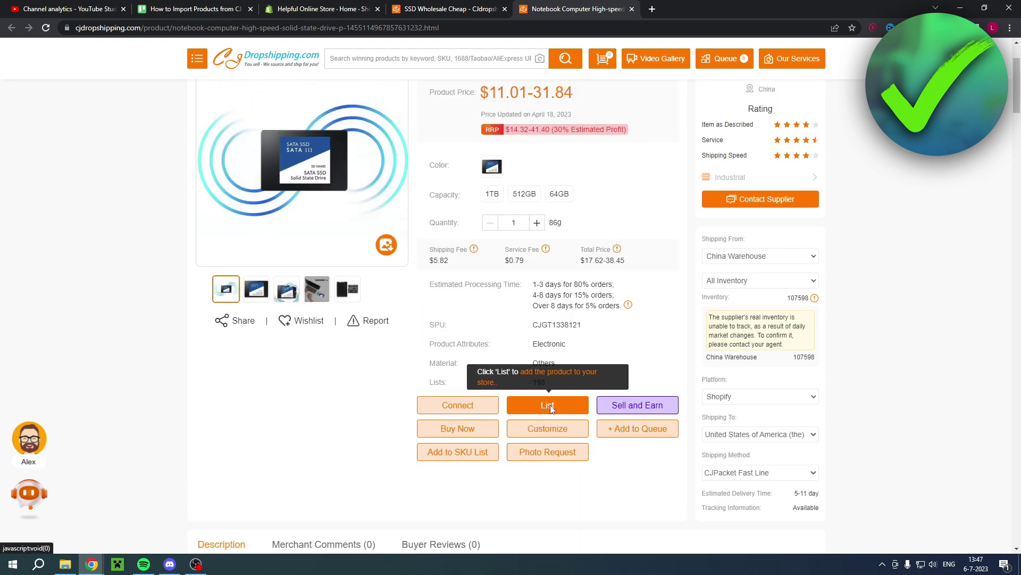
pyautogui.click(550, 407)
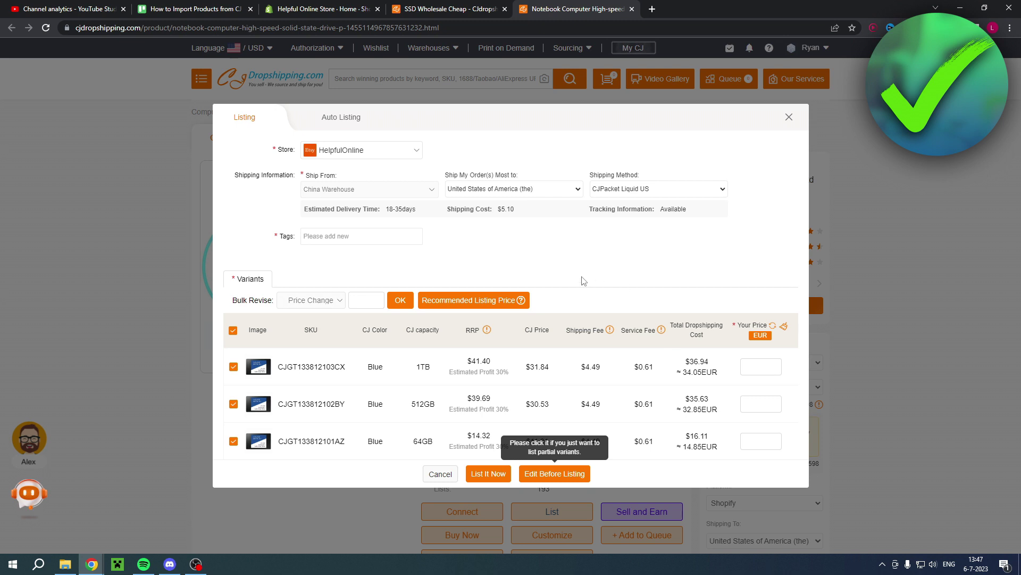
pyautogui.click(379, 154)
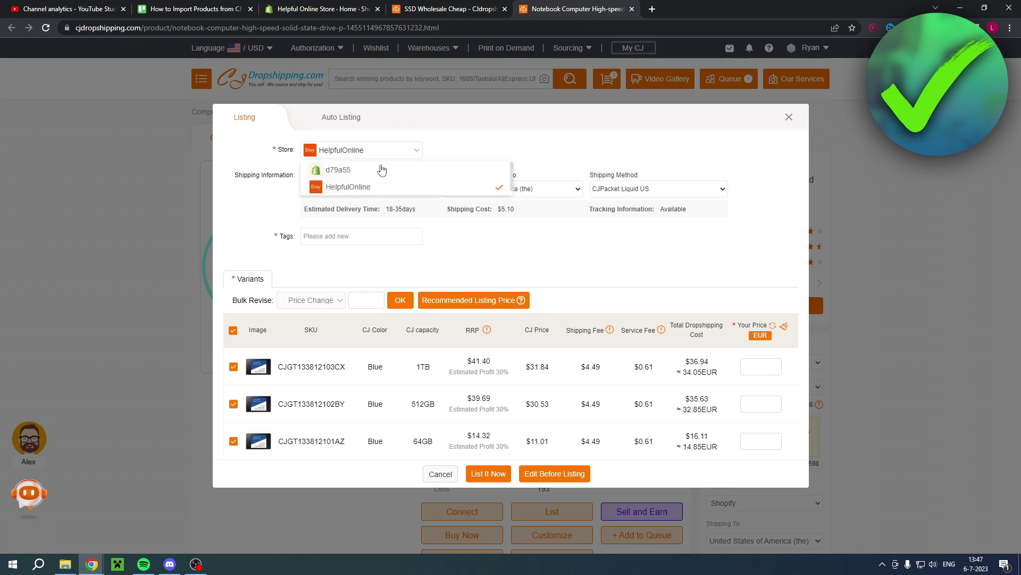
pyautogui.click(335, 170)
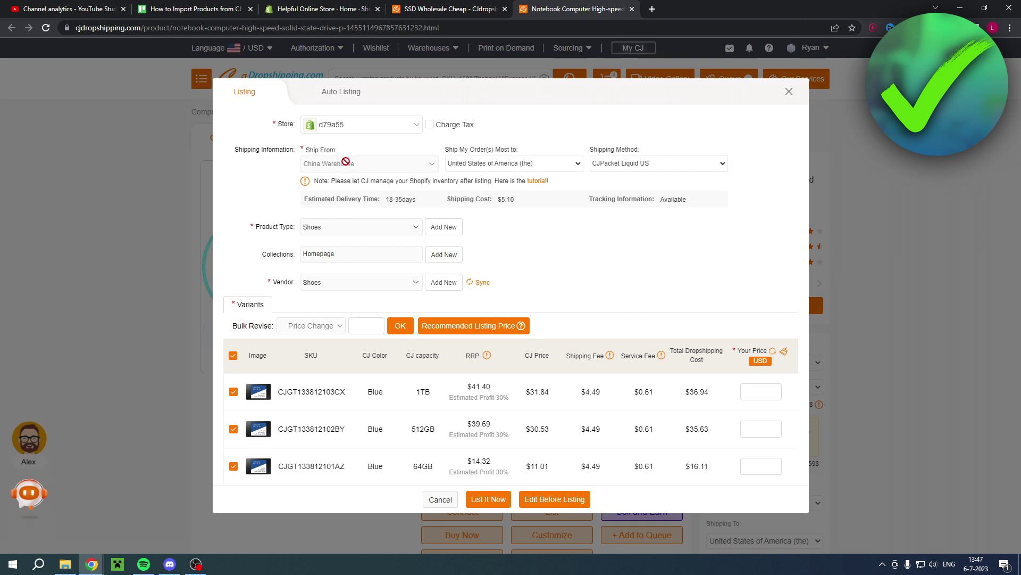
# Set the listing's shipping method to CJPacket Fast Line and check its estimated delivery time and shipping cost.
pyautogui.click(648, 162)
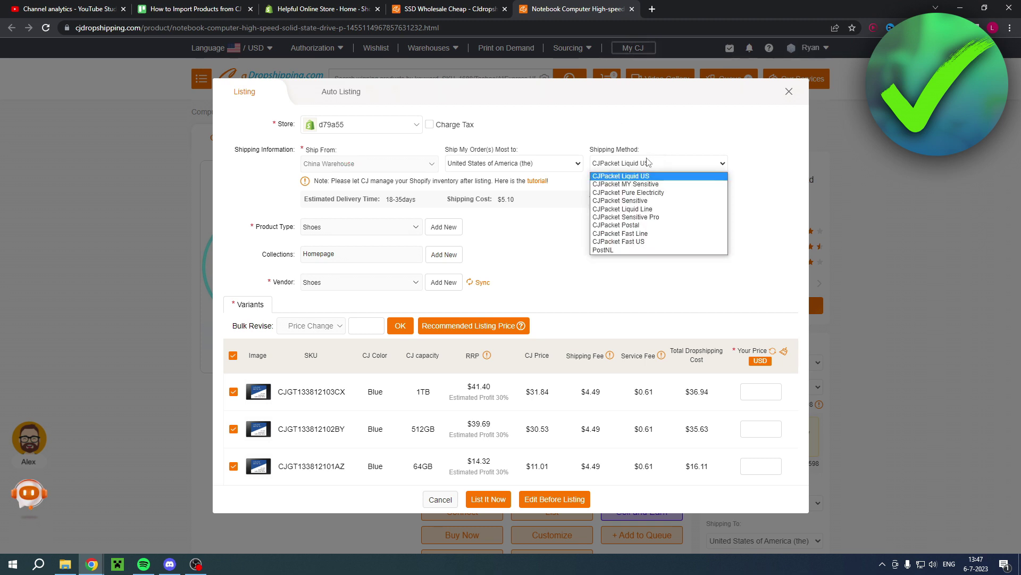
pyautogui.click(686, 234)
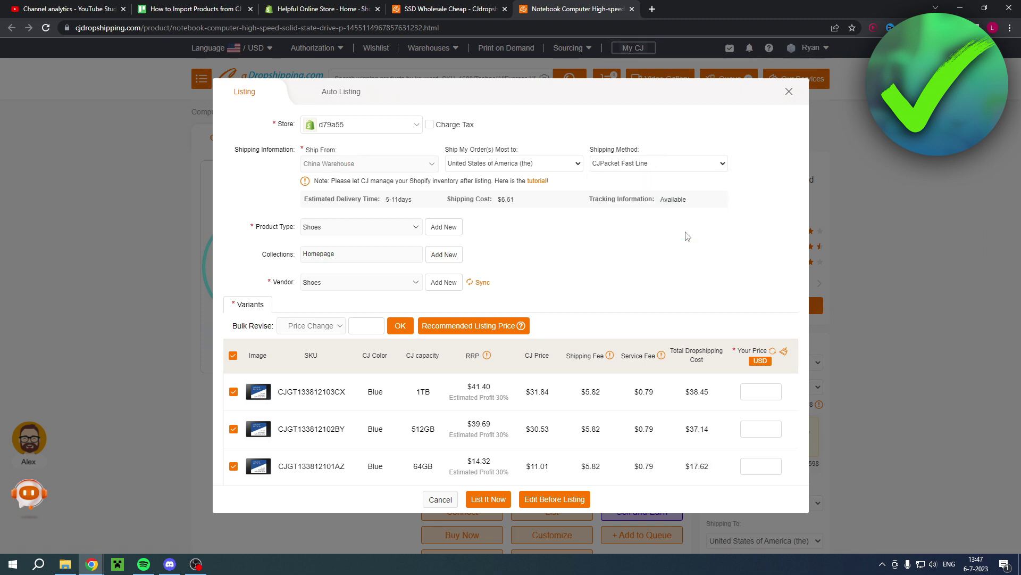
pyautogui.moveTo(384, 200); pyautogui.dragTo(408, 199)
pyautogui.click(415, 203)
pyautogui.moveTo(498, 200); pyautogui.dragTo(524, 203)
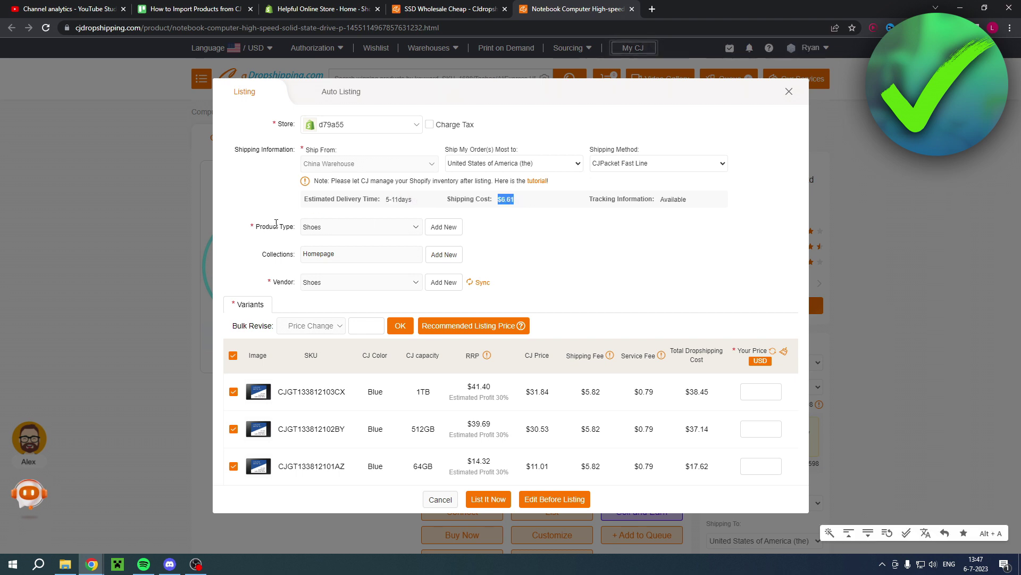
# Check the product type and collections options, and set the listing's vendor to SSD.
pyautogui.click(445, 227)
pyautogui.click(345, 223)
pyautogui.click(382, 256)
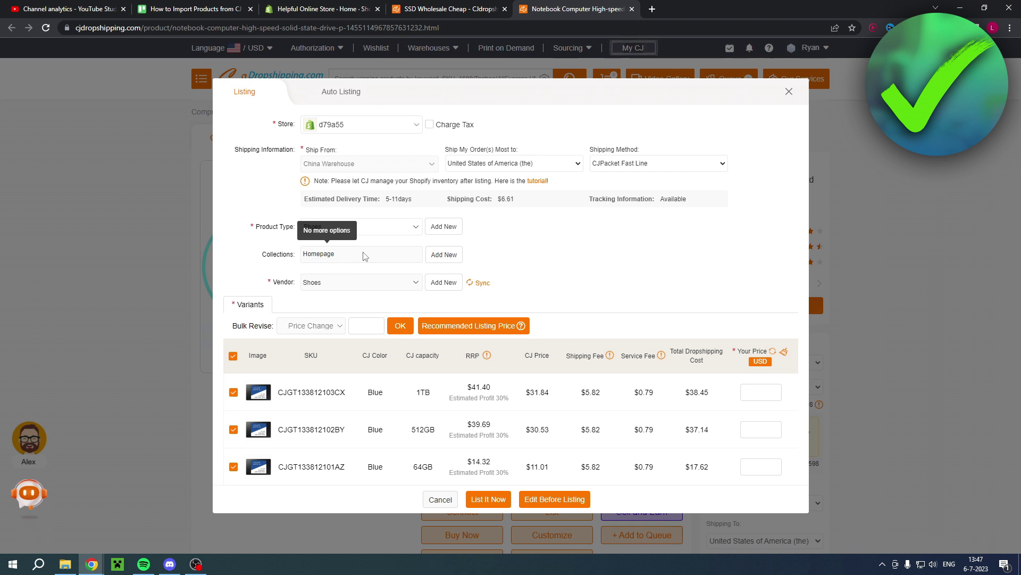
pyautogui.click(481, 283)
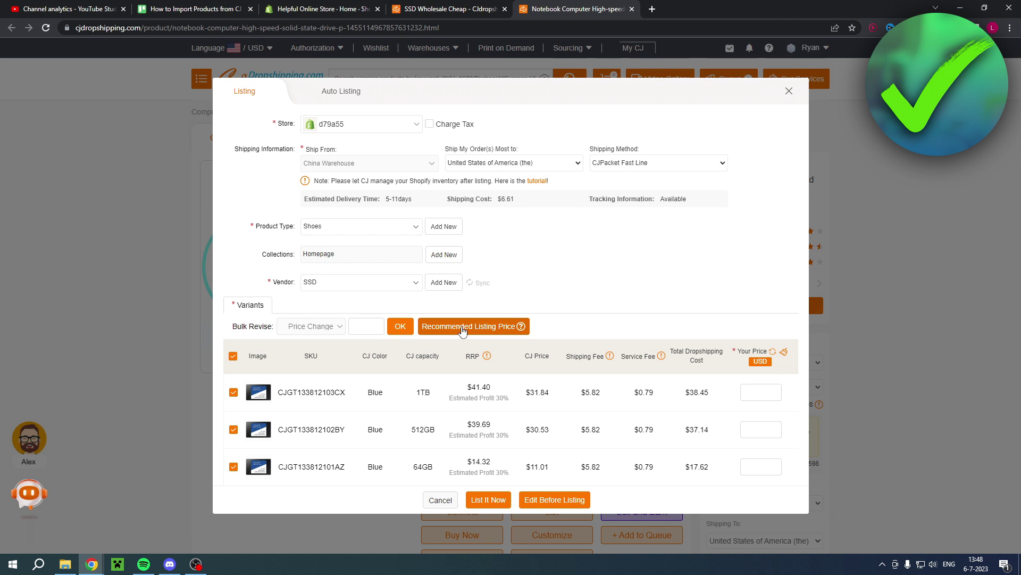
# Apply the recommended listing price to all variants and check the 1TB variant.
pyautogui.click(481, 331)
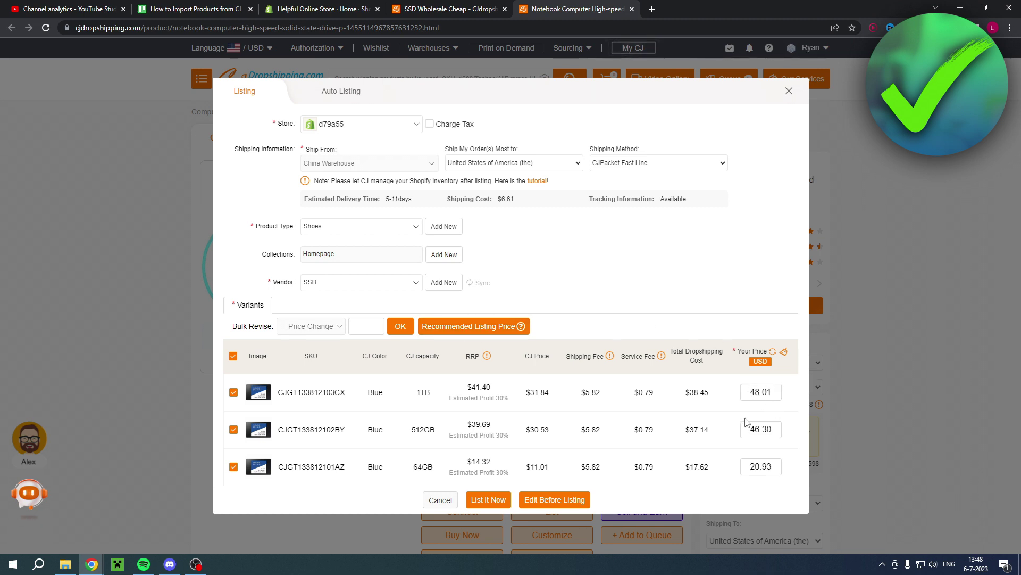
pyautogui.doubleClick(422, 392)
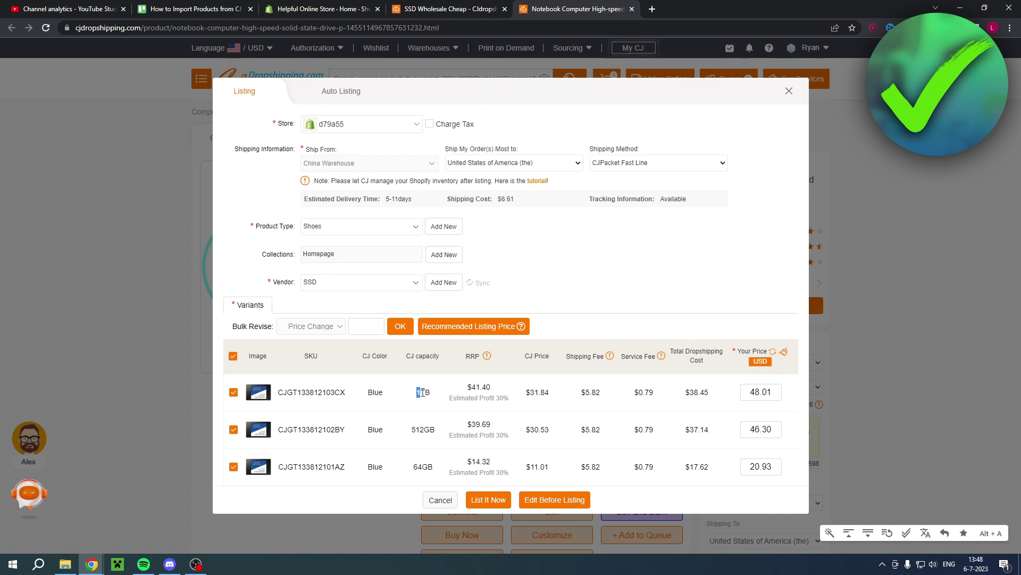
# Set the variant prices to 59.99 for 1TB, 49.99 for 512GB and 21.99 for 64GB, and list the product immediately.
pyautogui.doubleClick(413, 429)
pyautogui.moveTo(413, 467); pyautogui.dragTo(434, 468)
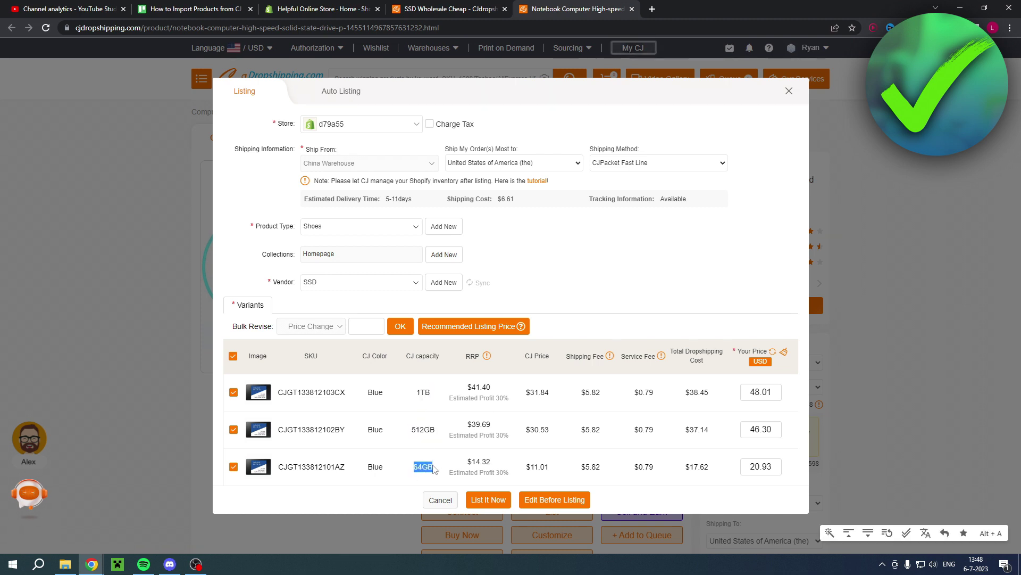
pyautogui.click(749, 459)
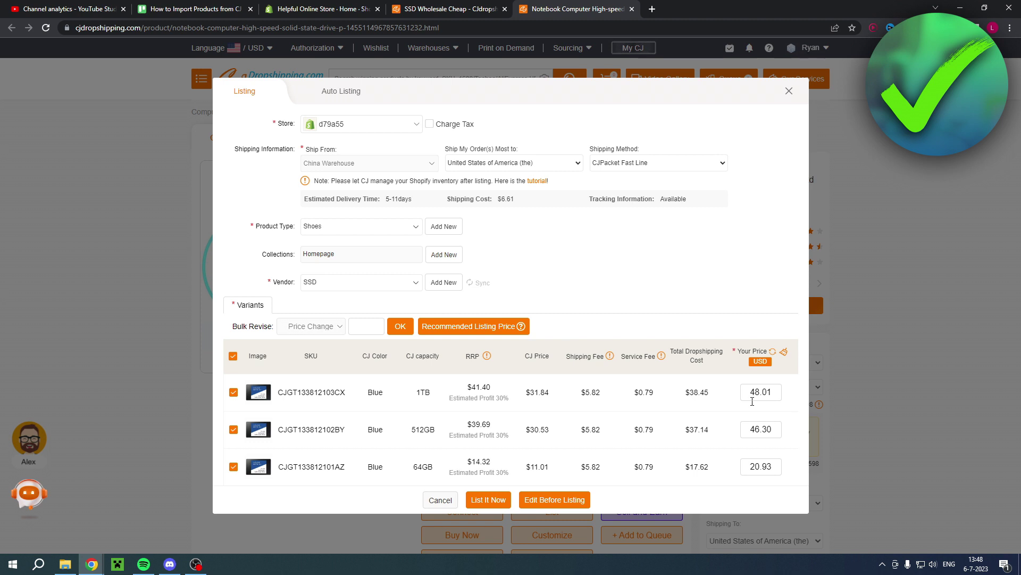
pyautogui.moveTo(751, 392); pyautogui.dragTo(777, 392)
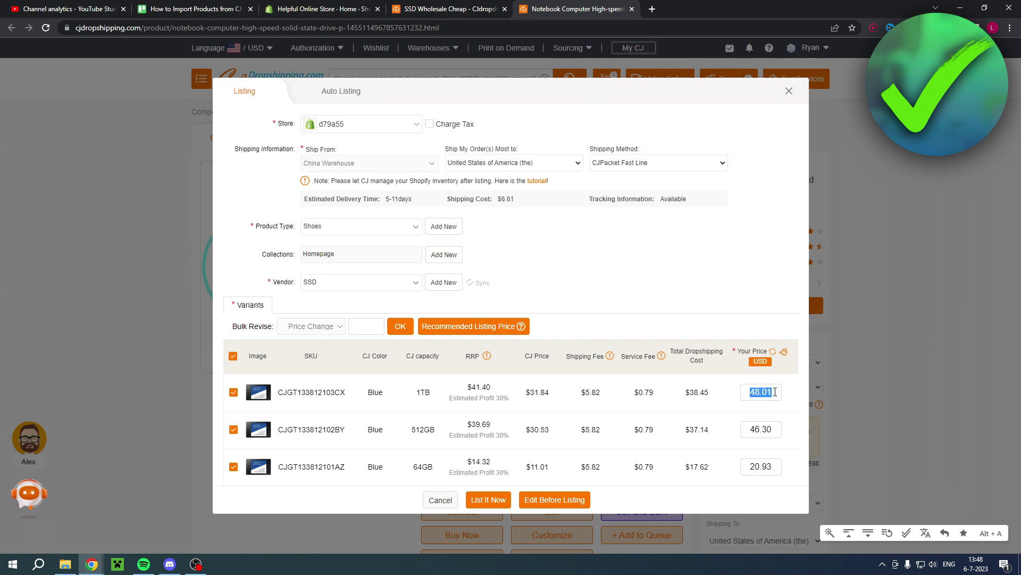
pyautogui.click(773, 390)
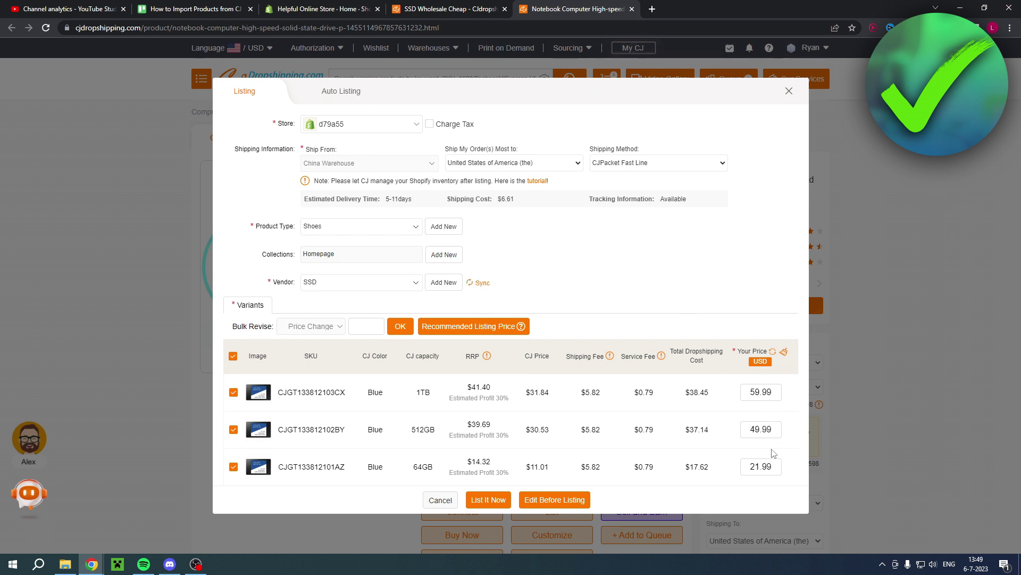
pyautogui.click(491, 503)
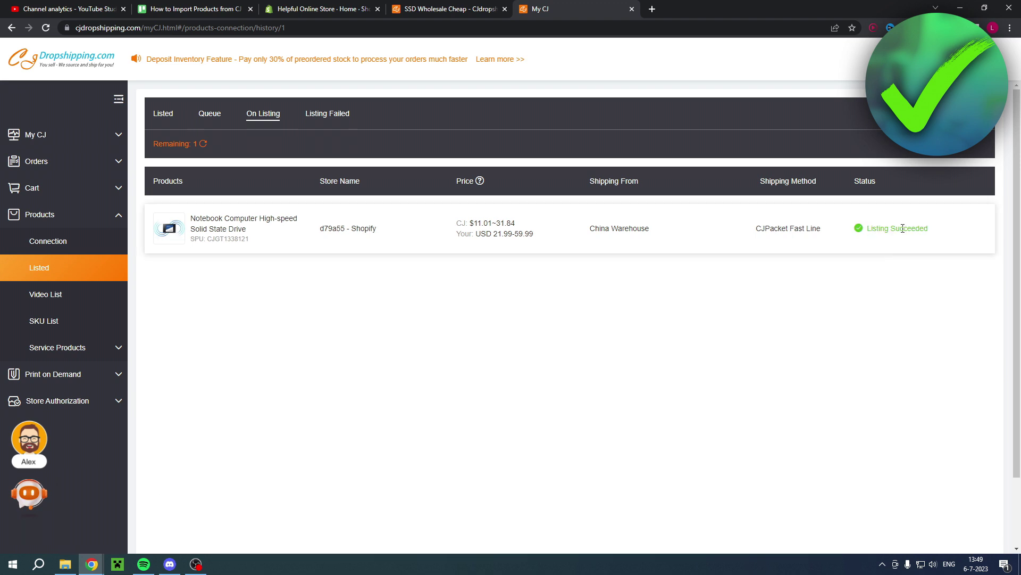
# Switch to the Shopify admin and open the Notebook Computer High-speed Solid State Drive from the store's products.
pyautogui.click(325, 8)
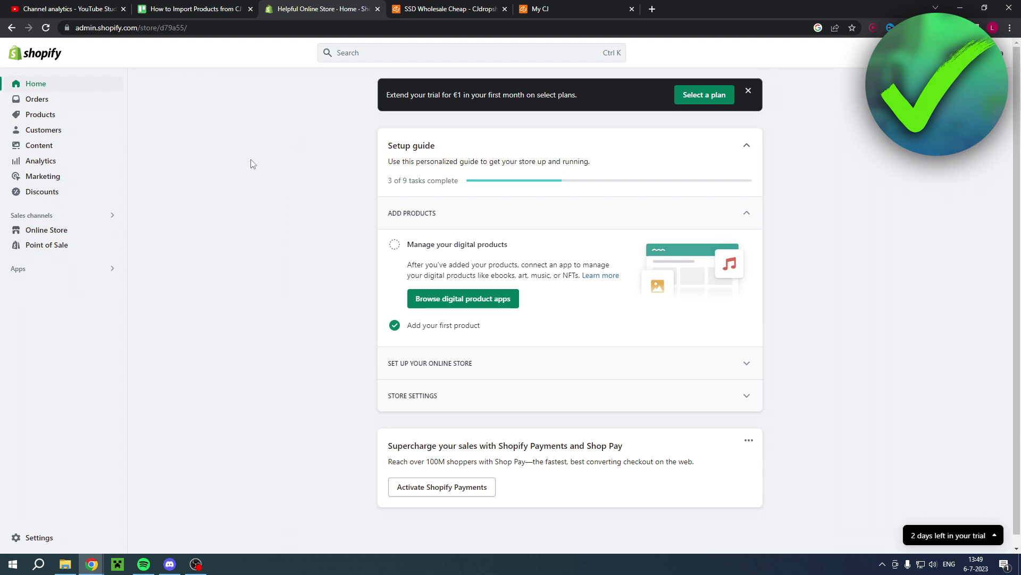
pyautogui.click(41, 115)
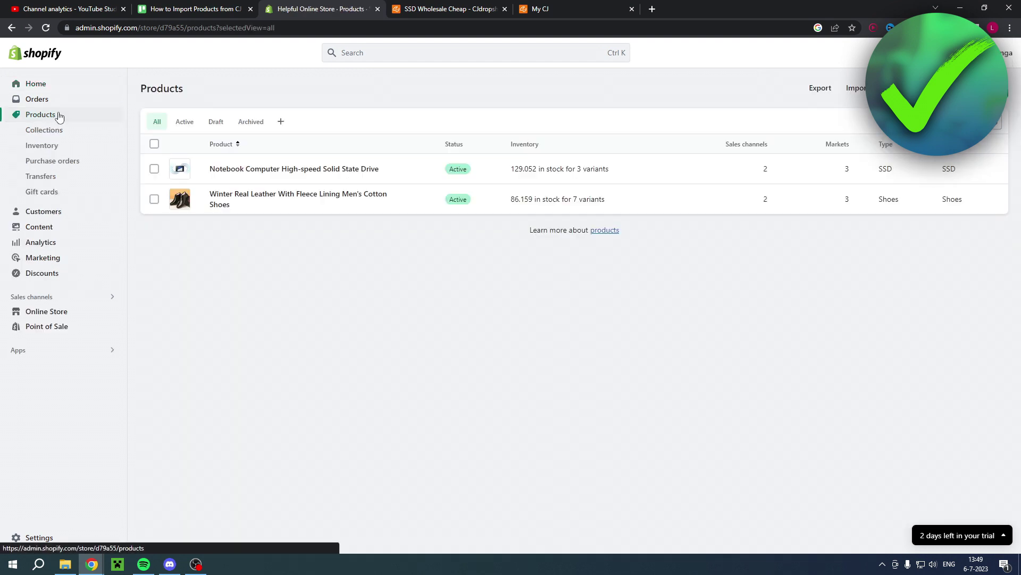
pyautogui.click(325, 173)
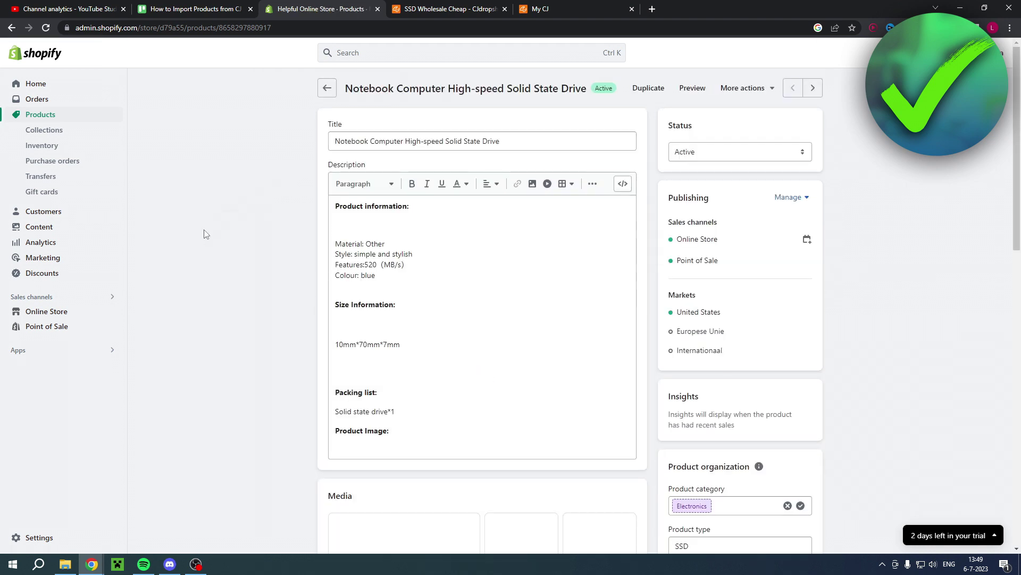
# Review the imported product's title, description, media, product organization, and variants with their prices and inventory.
pyautogui.moveTo(336, 141); pyautogui.dragTo(540, 135)
pyautogui.click(540, 155)
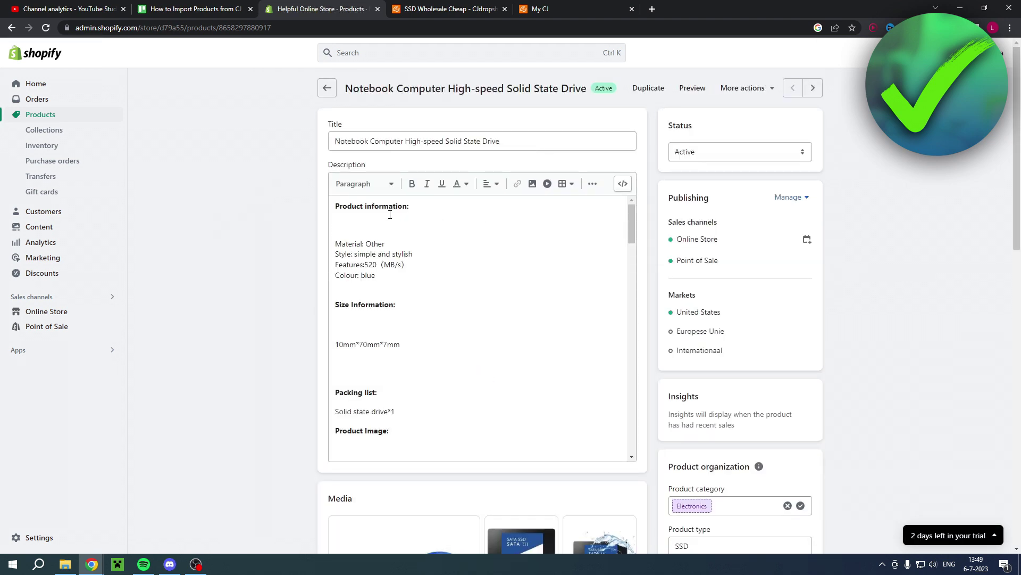
pyautogui.scroll(-10, 390, 214)
pyautogui.scroll(-10, 427, 244)
pyautogui.scroll(-5, 270, 260)
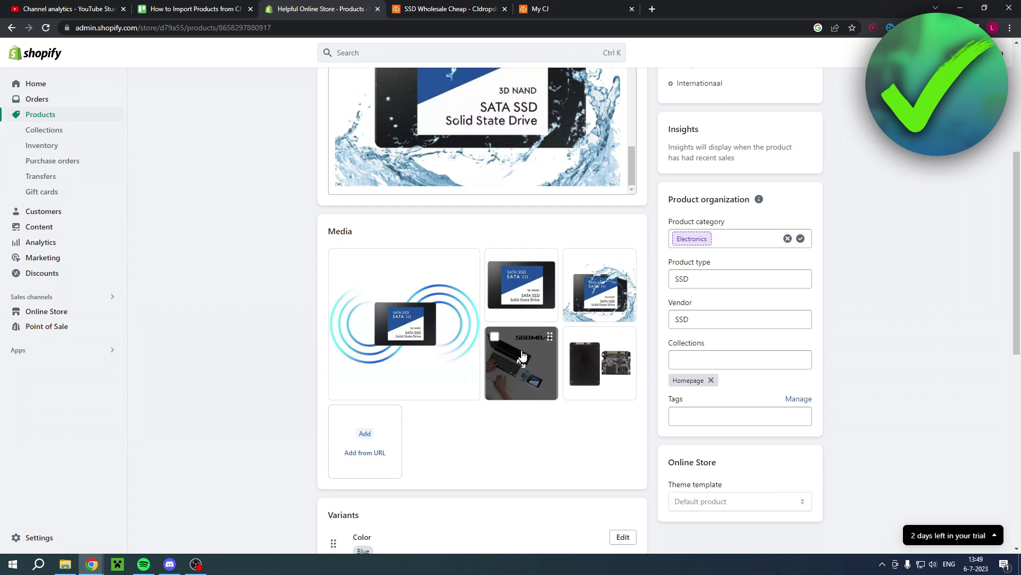
pyautogui.scroll(-9, 532, 349)
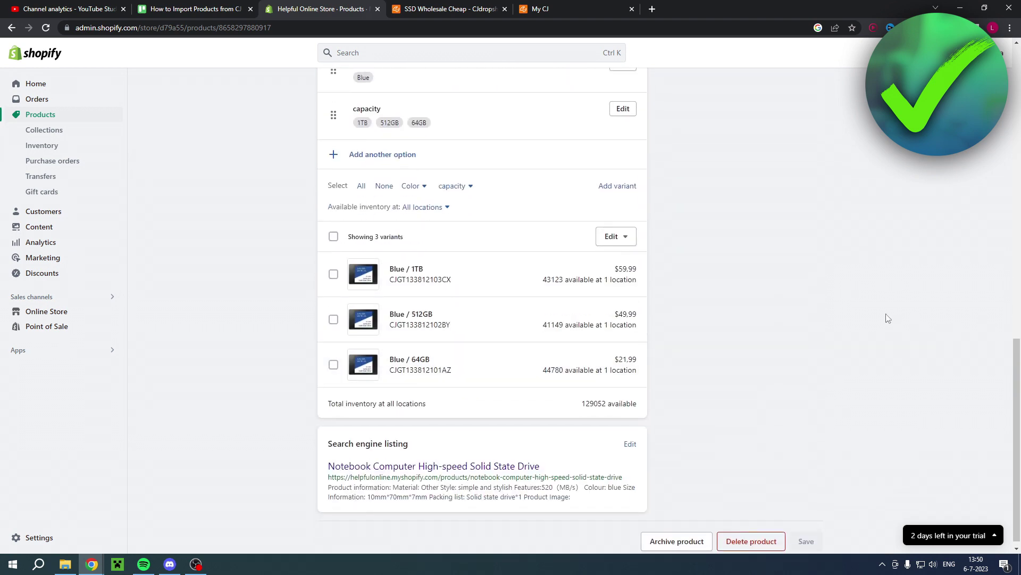
pyautogui.scroll(15, 893, 314)
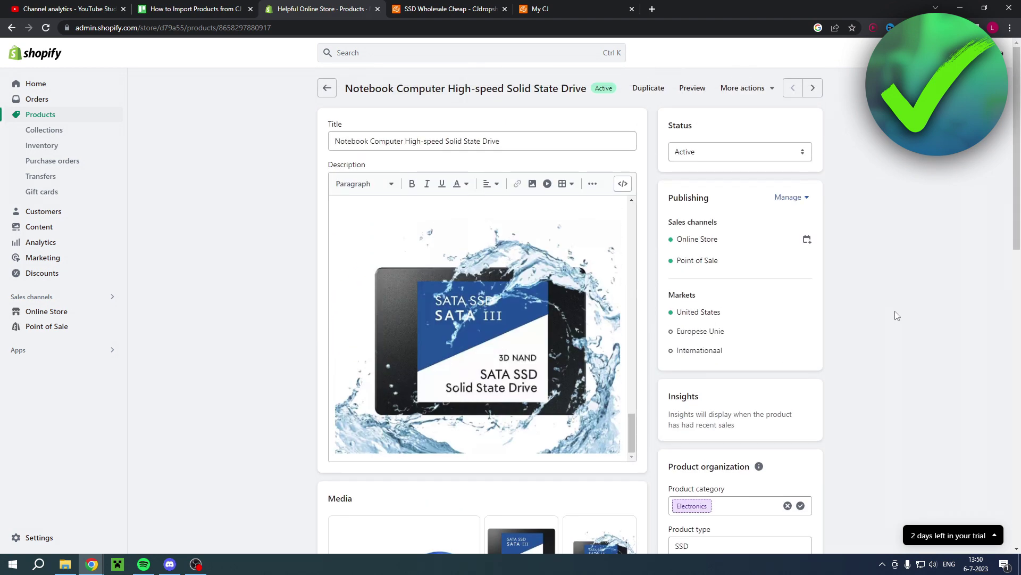